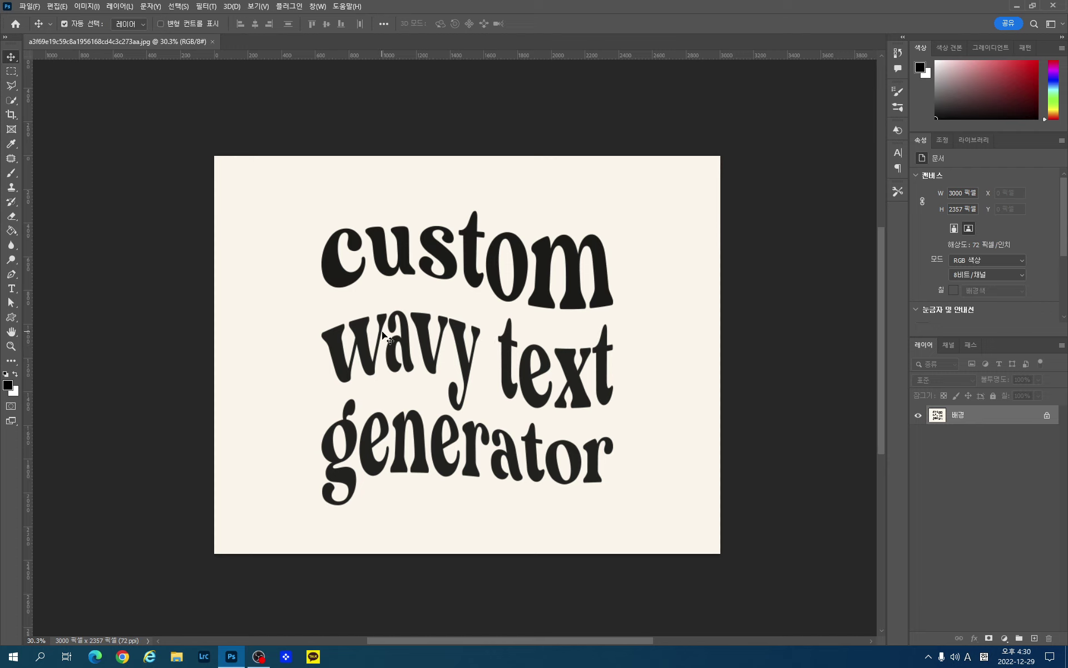
Create a new 1920 x 1280 pixel document at 72 pixels/inch with a white background
left_click(34, 7)
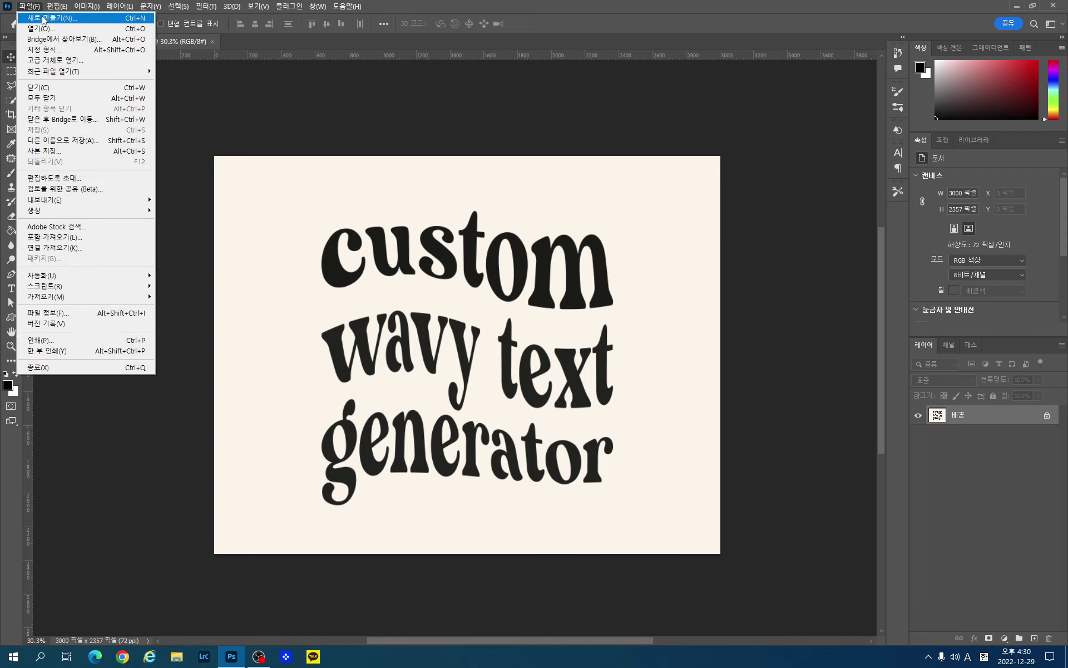
left_click(43, 18)
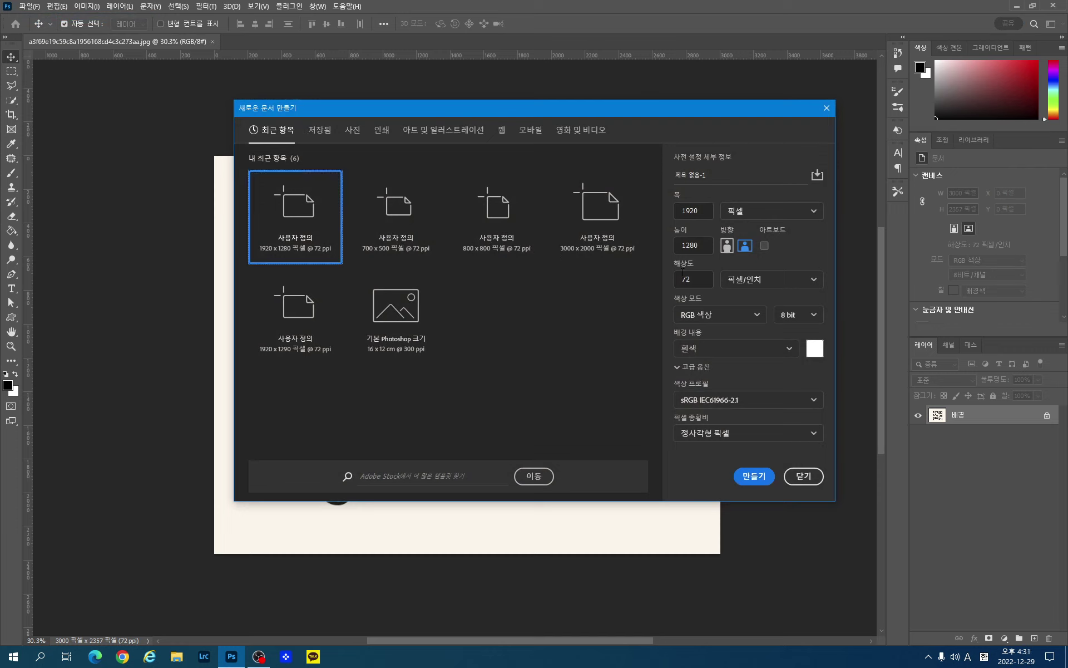
left_click(718, 348)
left_click(719, 377)
left_click(751, 478)
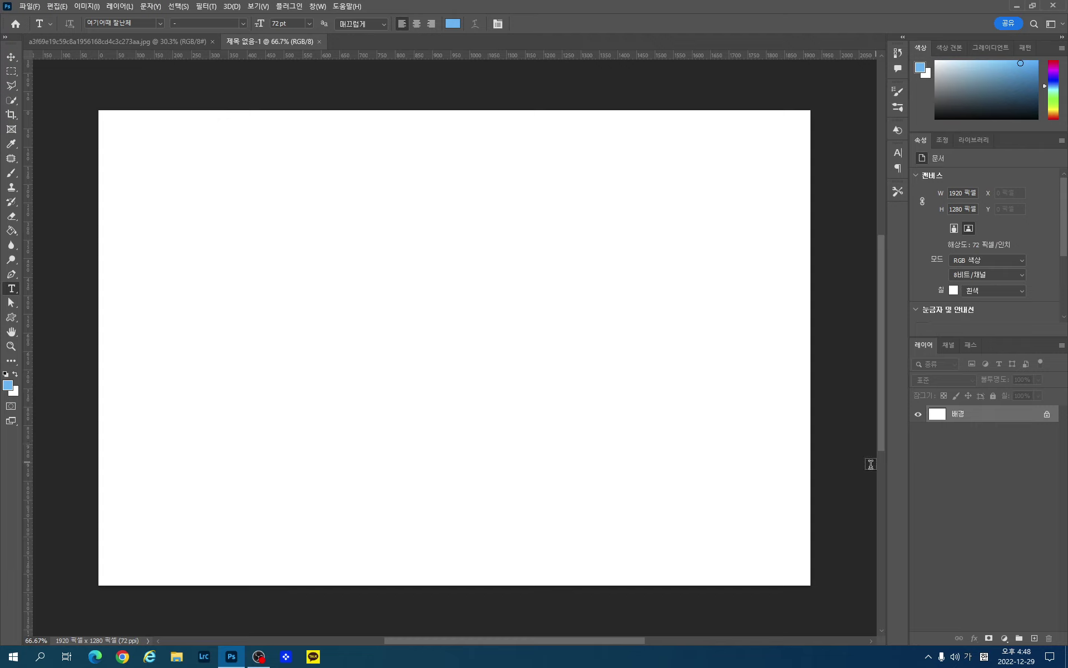
Add a solid colour fill layer in yellow (f4e82a) above the background
left_click(1003, 638)
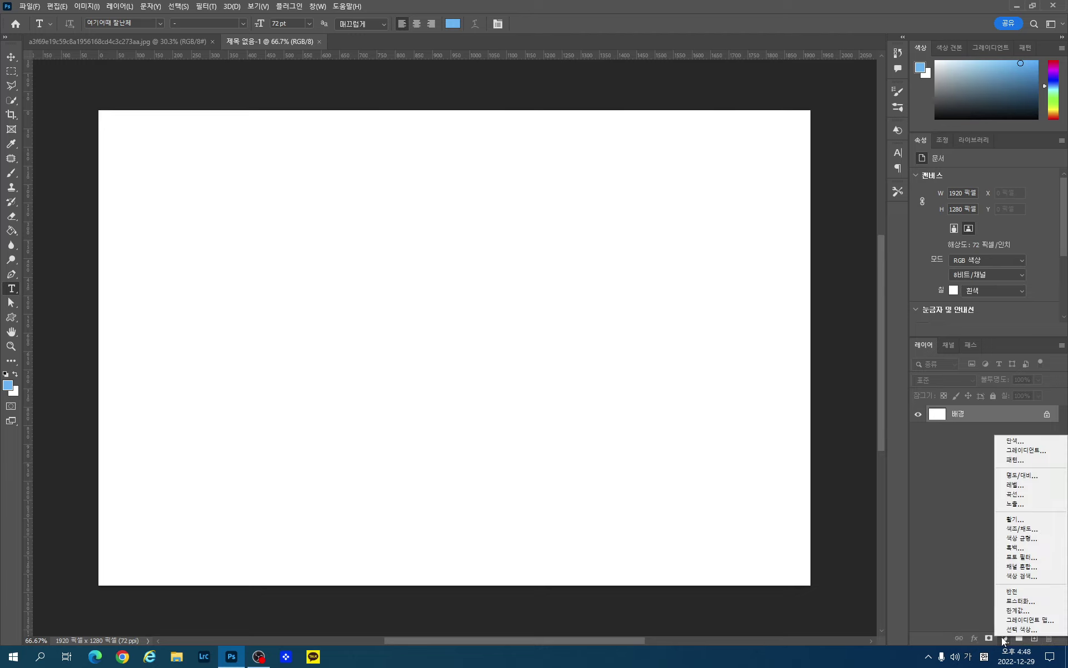
left_click(1015, 441)
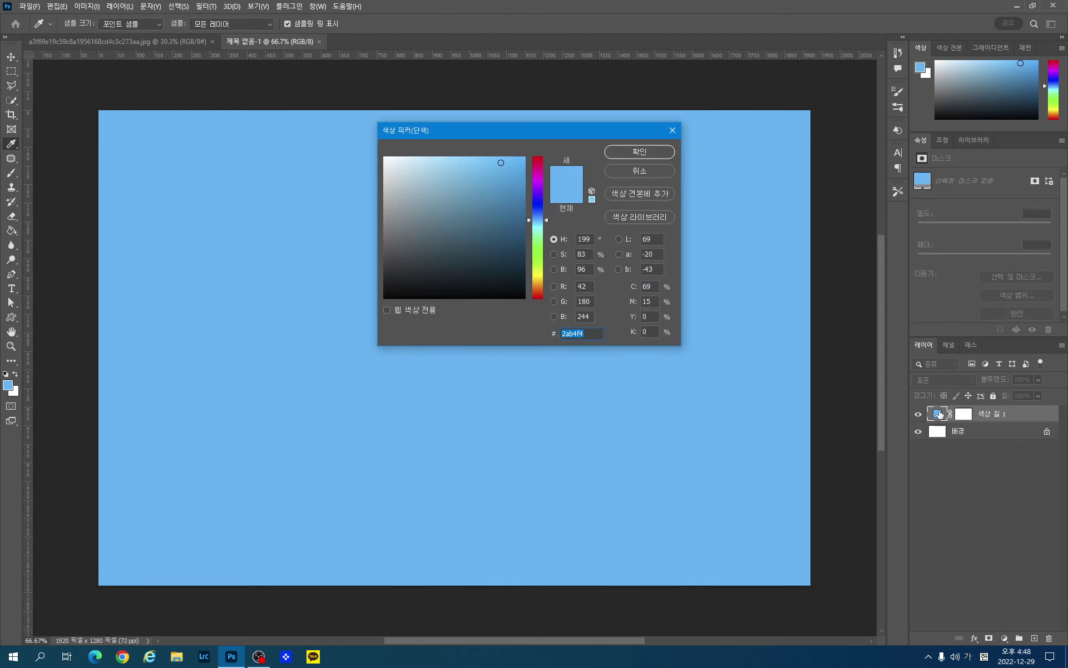
left_click(538, 272)
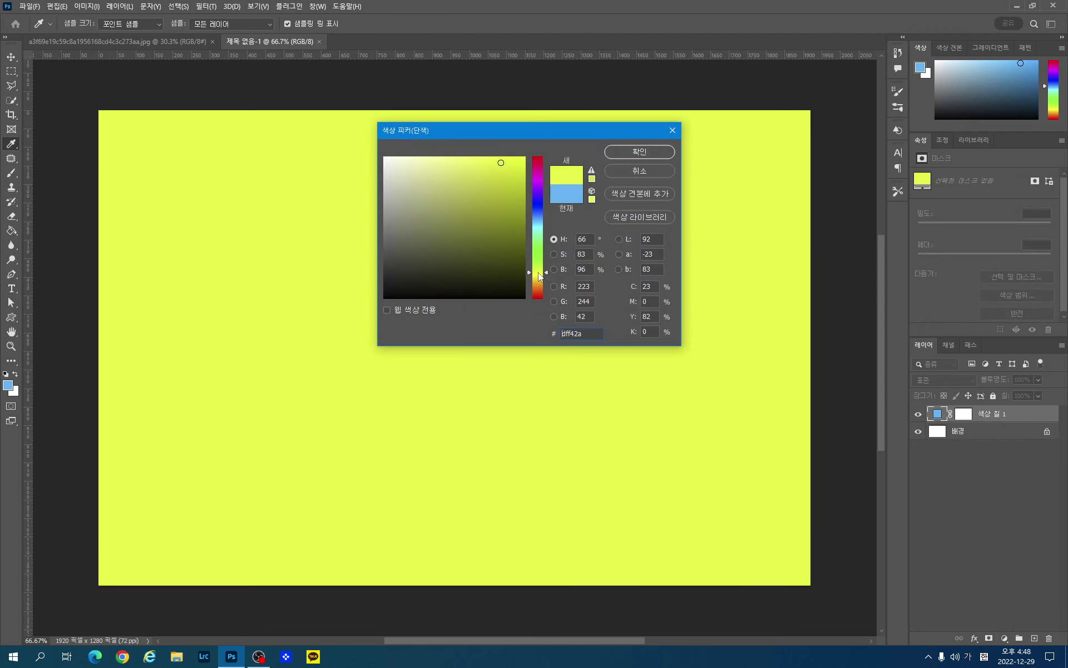
left_click(540, 276)
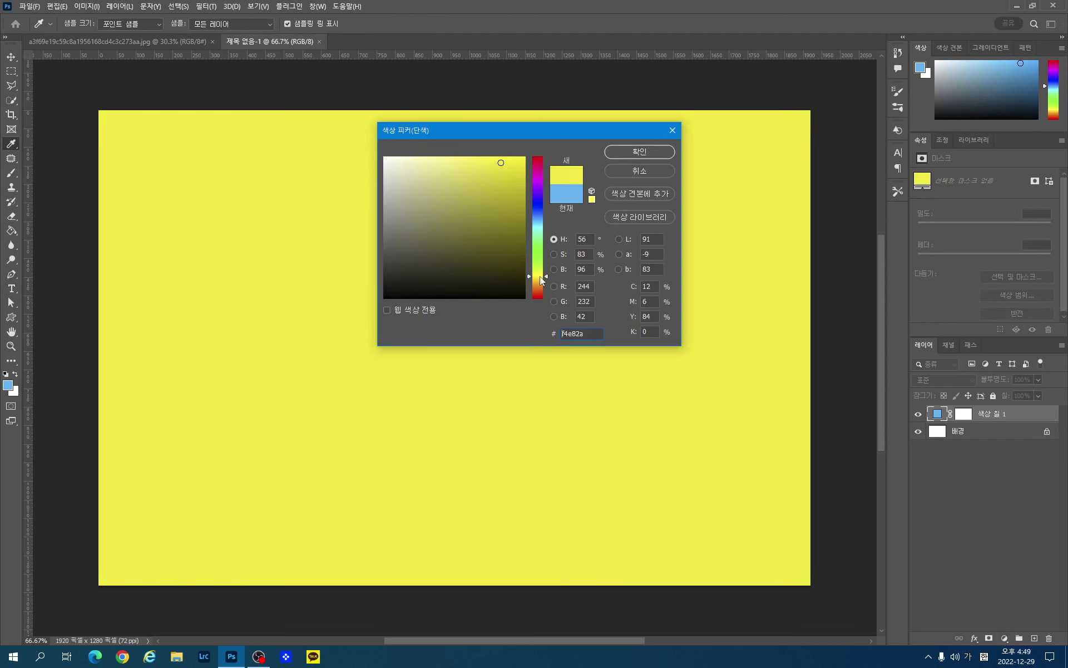
left_click(639, 153)
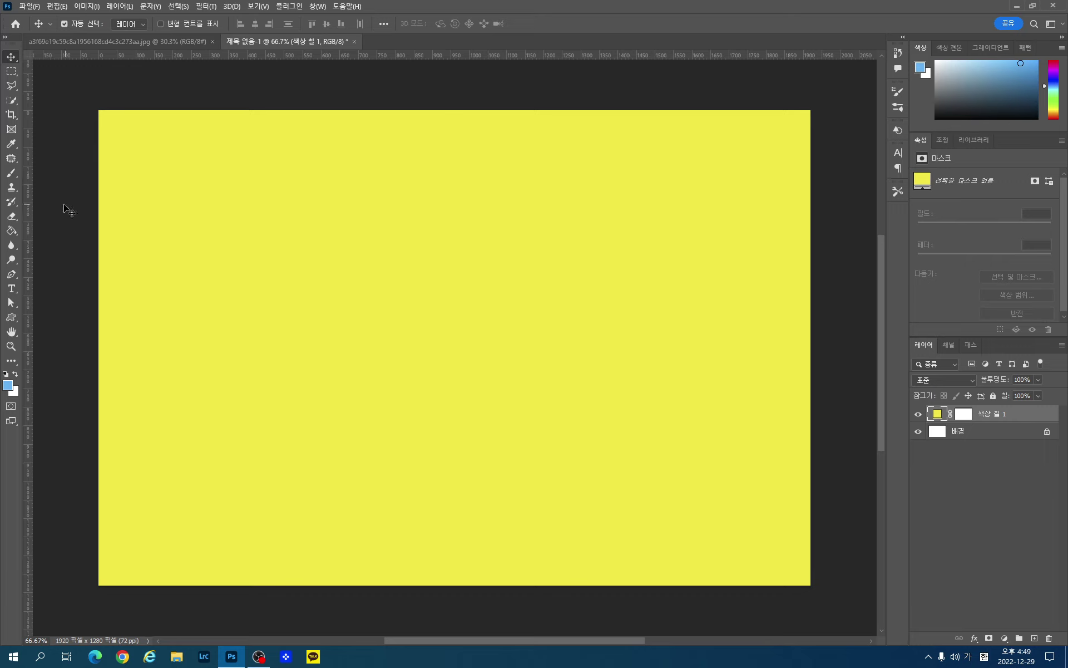
Set up the Type tool with the 여기어때 잘난체 font at 72 pt and a medium blue text colour
left_click(12, 288)
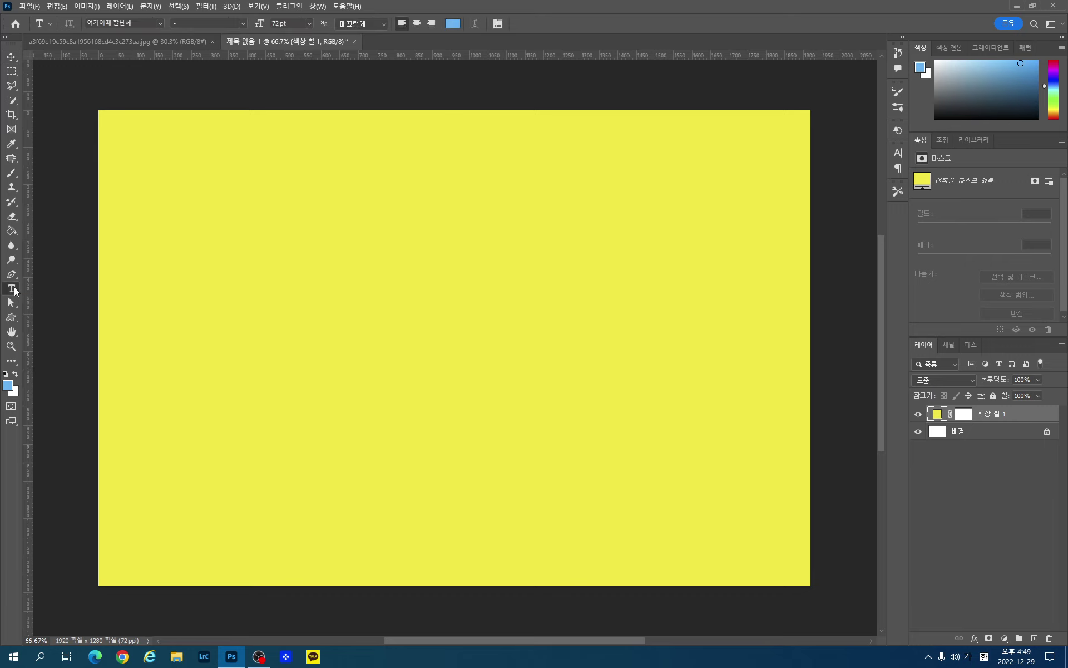
left_click(497, 24)
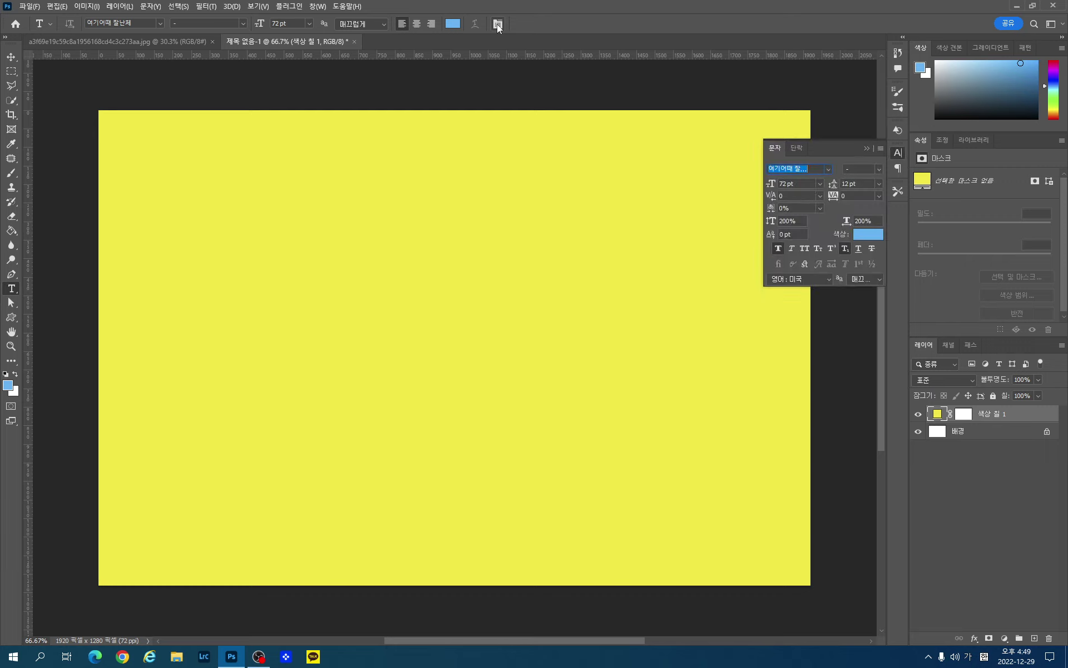
left_click(827, 185)
left_click(828, 170)
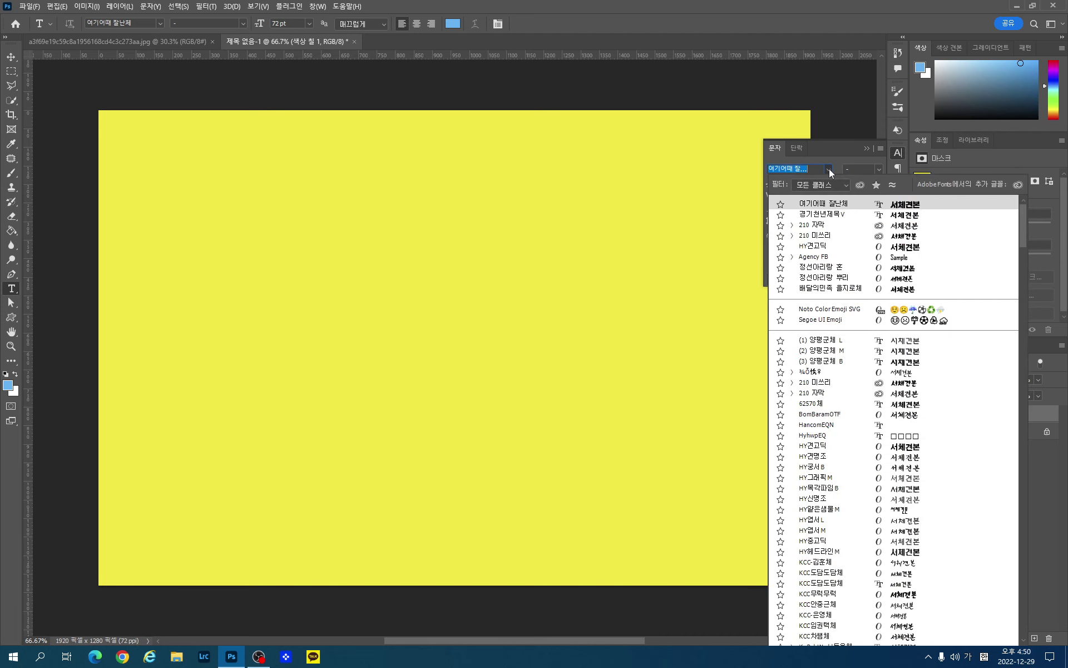
left_click(839, 204)
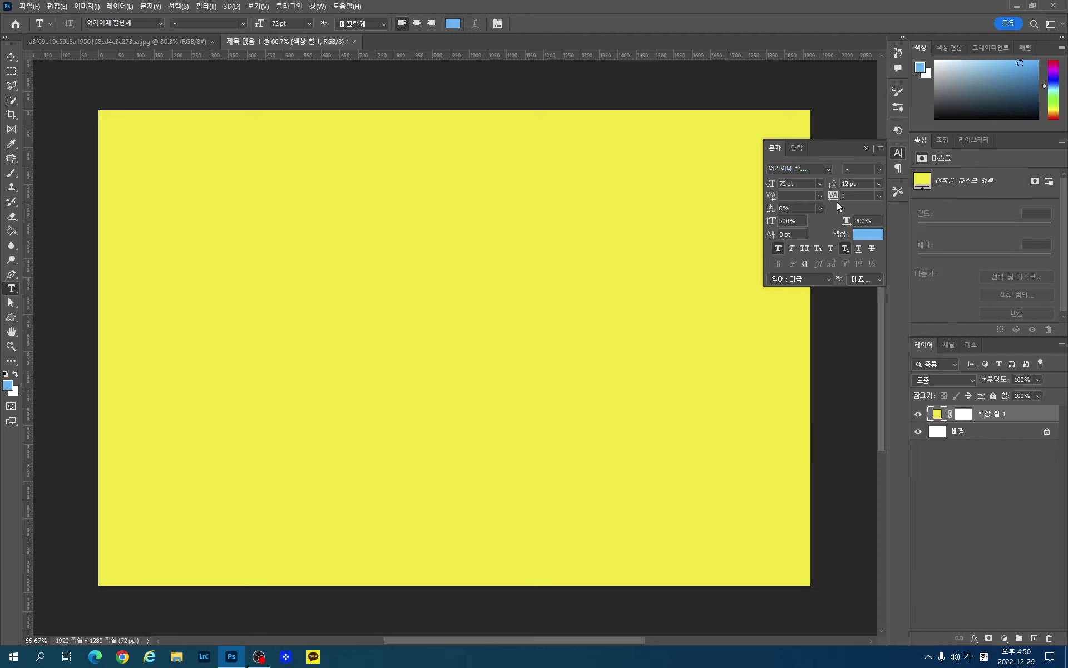
left_click(820, 183)
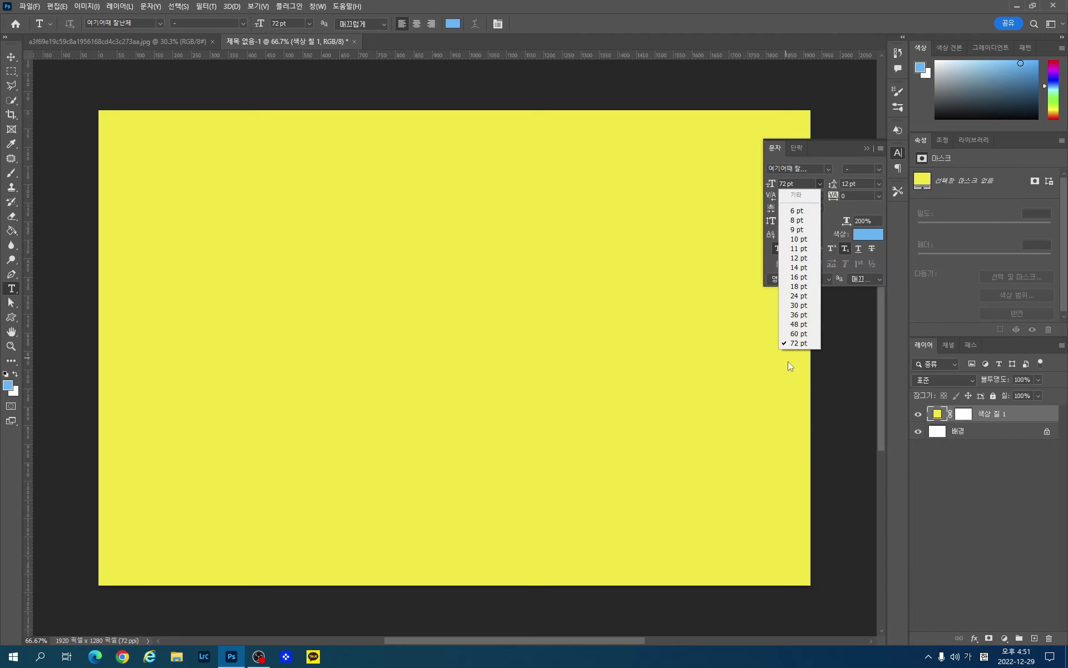
left_click(803, 343)
left_click(869, 234)
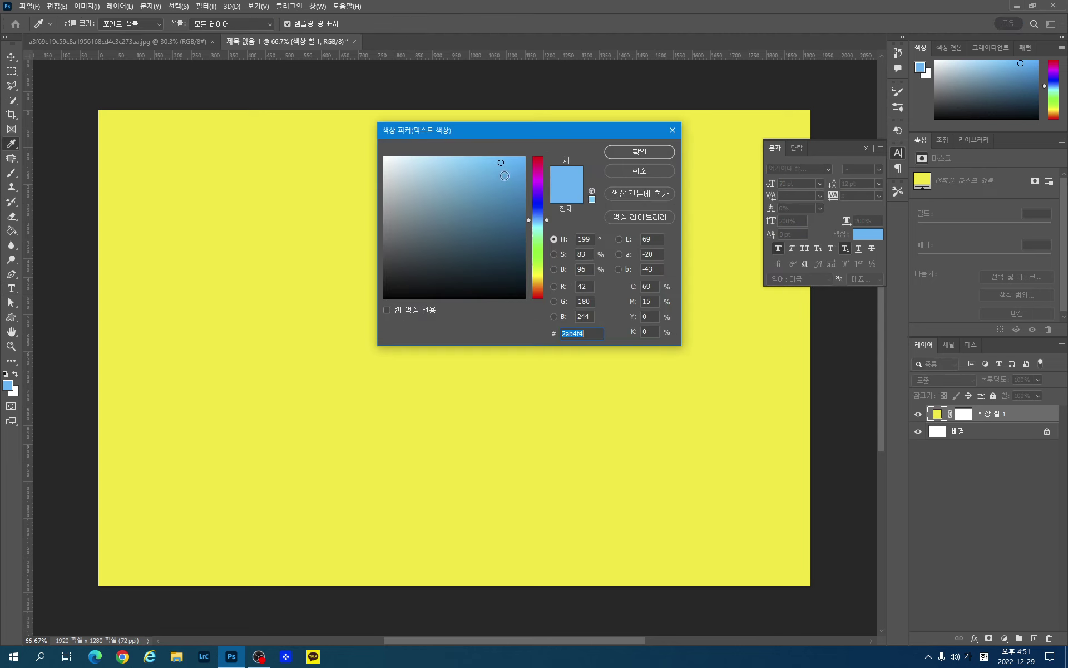
left_click(637, 155)
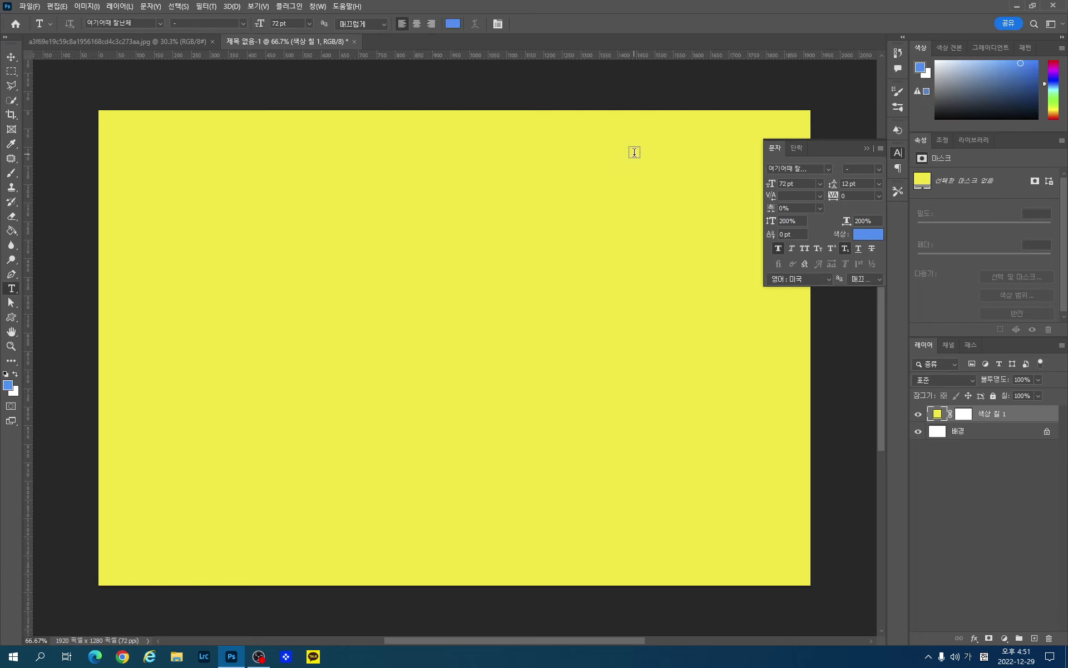
Add the text 파도처럼 on the yellow canvas as a new text layer
left_click(278, 379)
type("파")
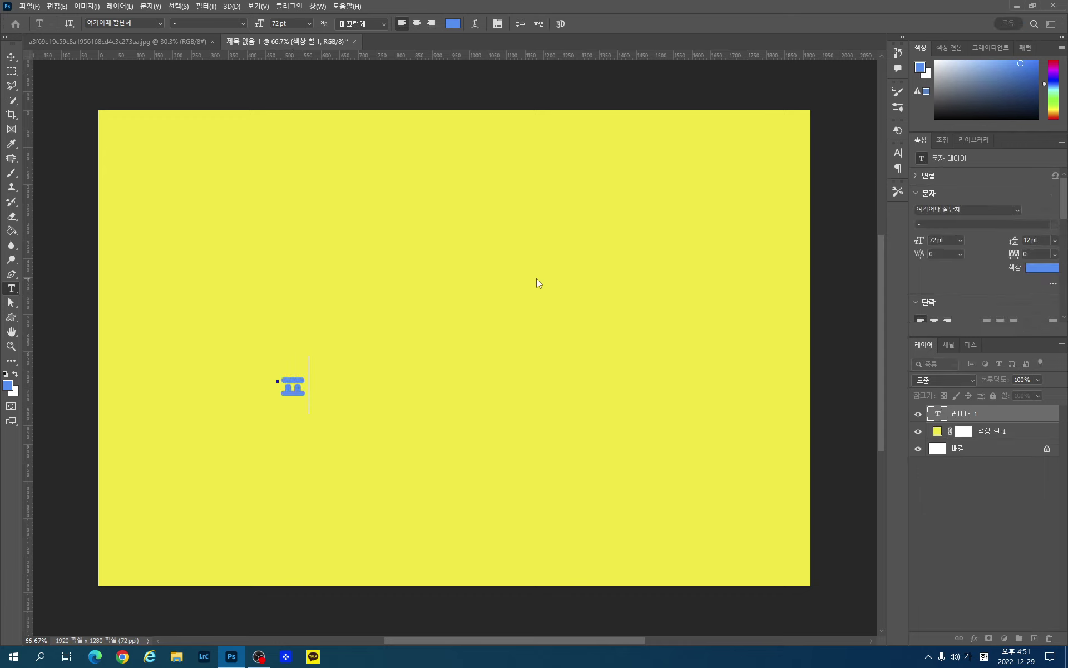
type("도철")
type("럼")
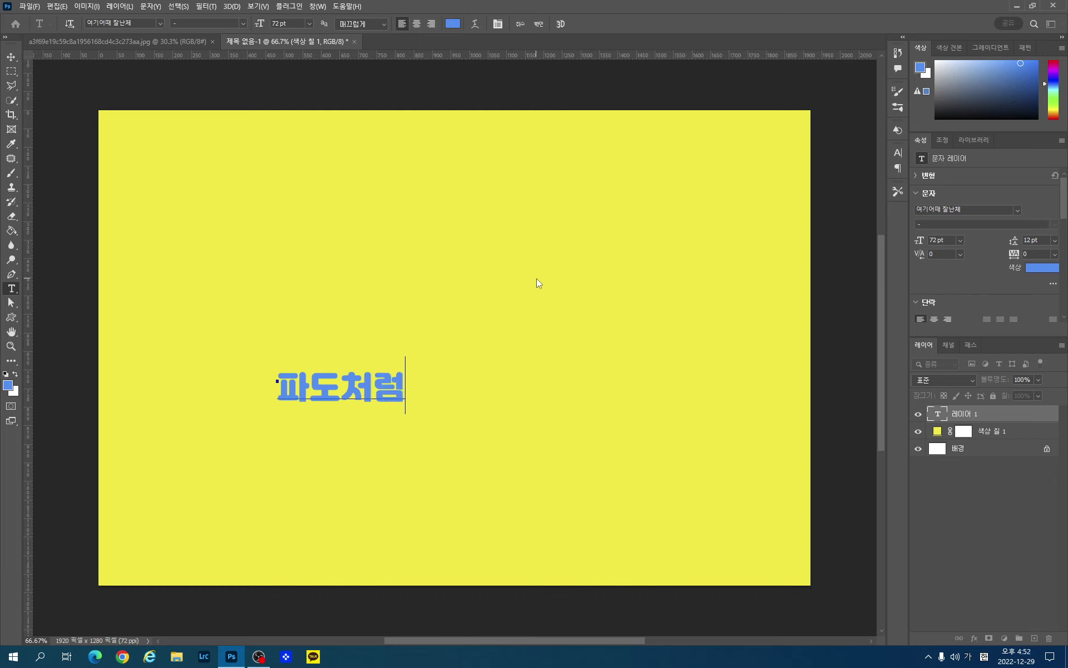
left_click(539, 23)
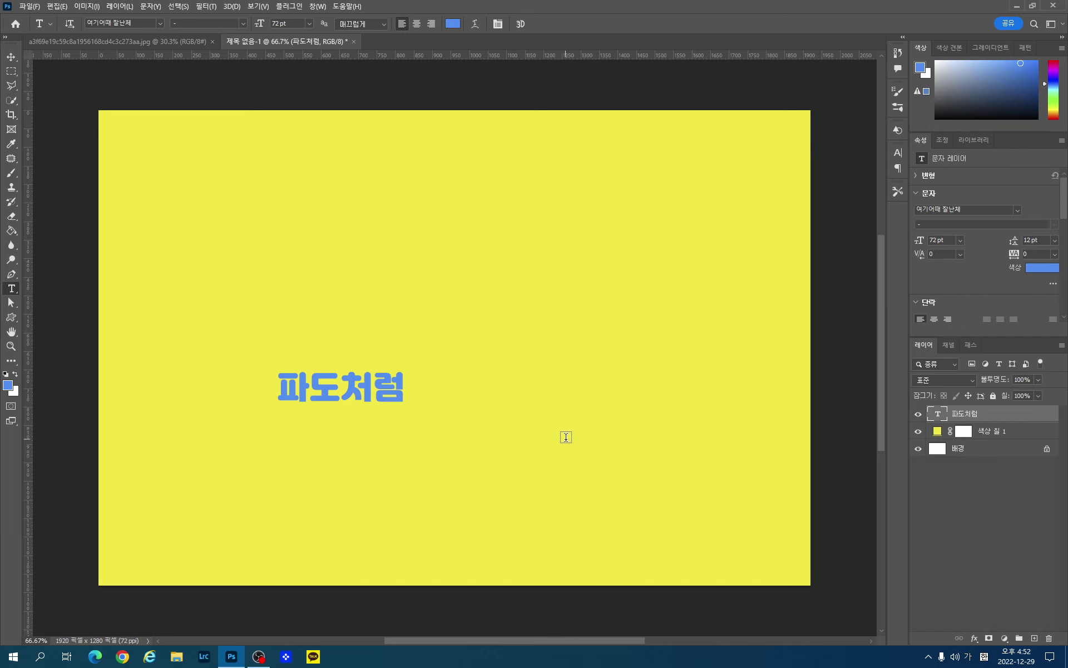
Scale the 파도처럼 text proportionally to about 379% and centre it on the canvas
key("ctrl+t")
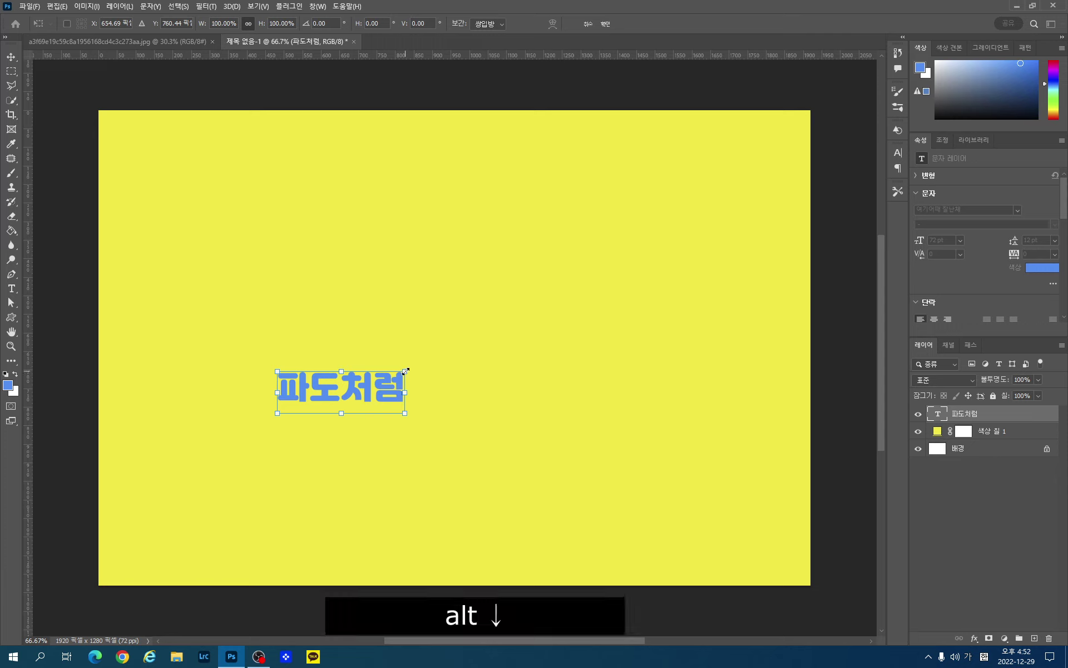
left_click_drag(404, 371, 573, 280)
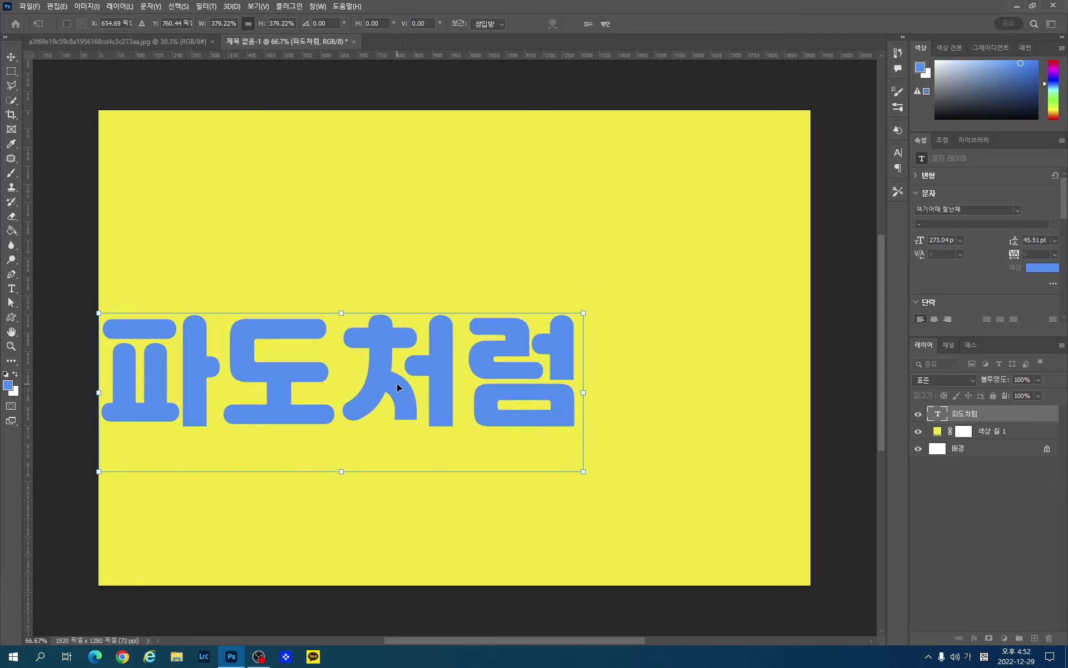
left_click_drag(397, 383, 509, 336)
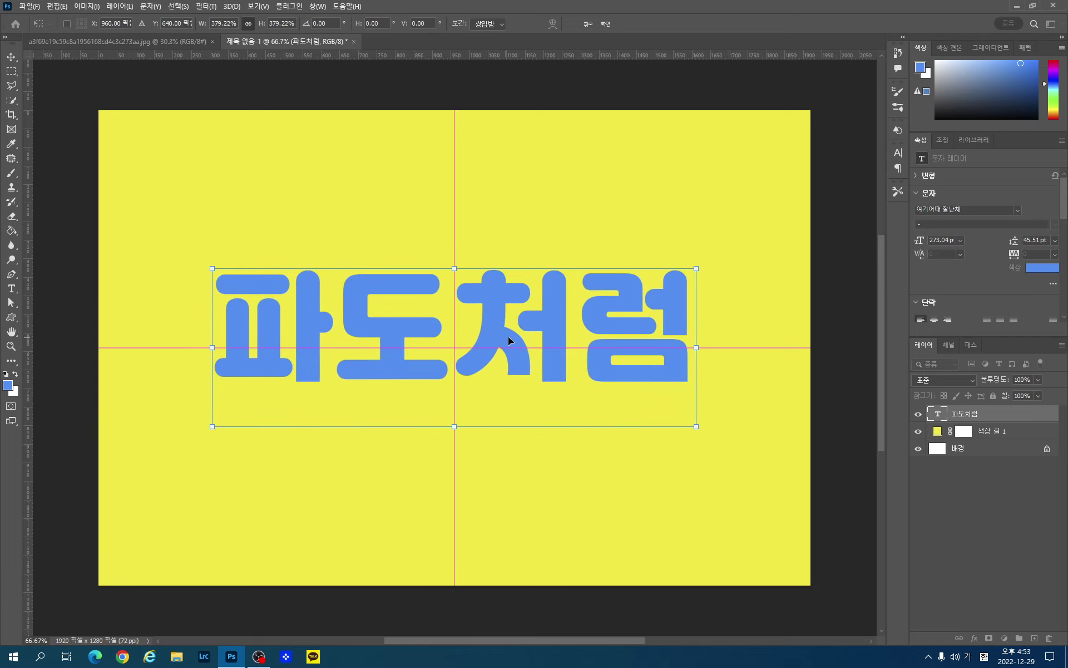
left_click(605, 25)
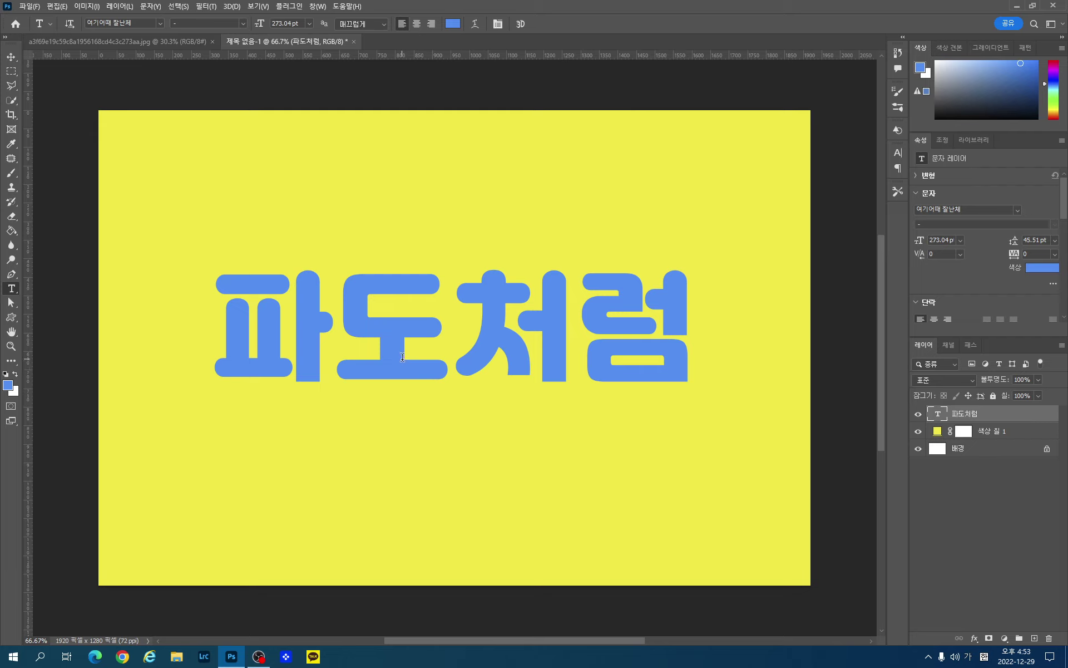
Rasterize the 파도처럼 text layer and open the Wave distortion filter for it
right_click(1009, 415)
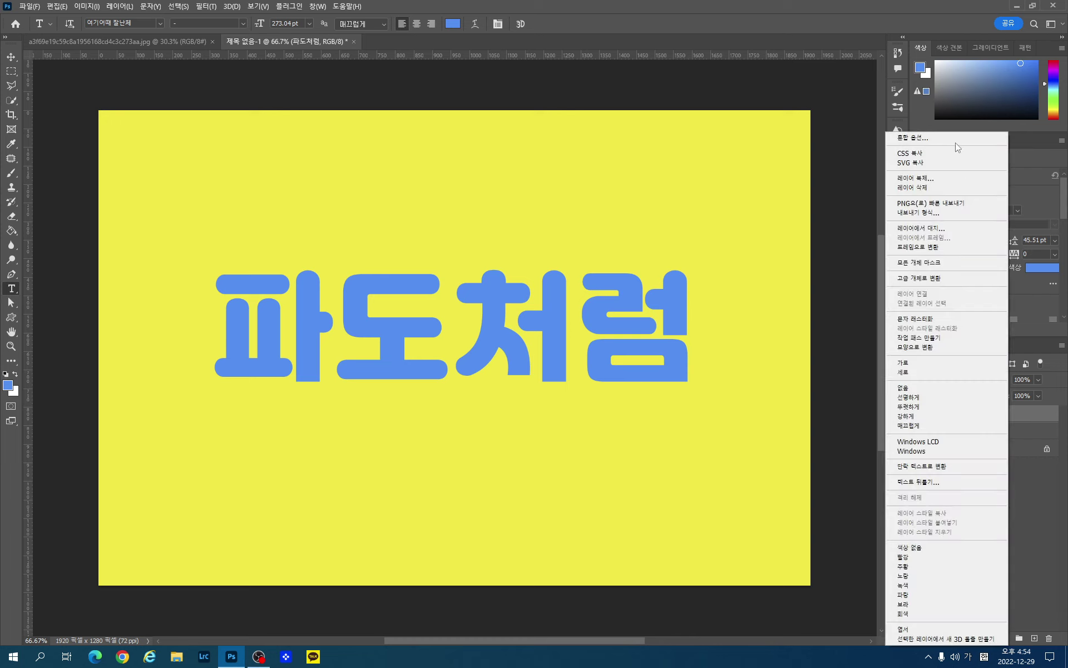
left_click(949, 319)
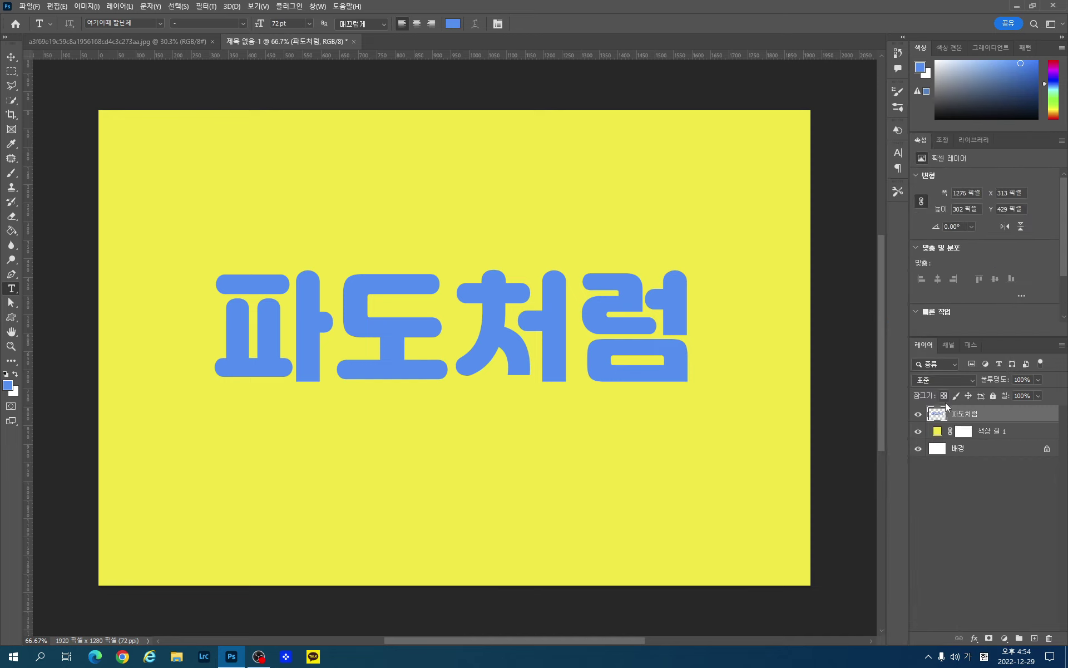
left_click(205, 7)
mouse_move(311, 201)
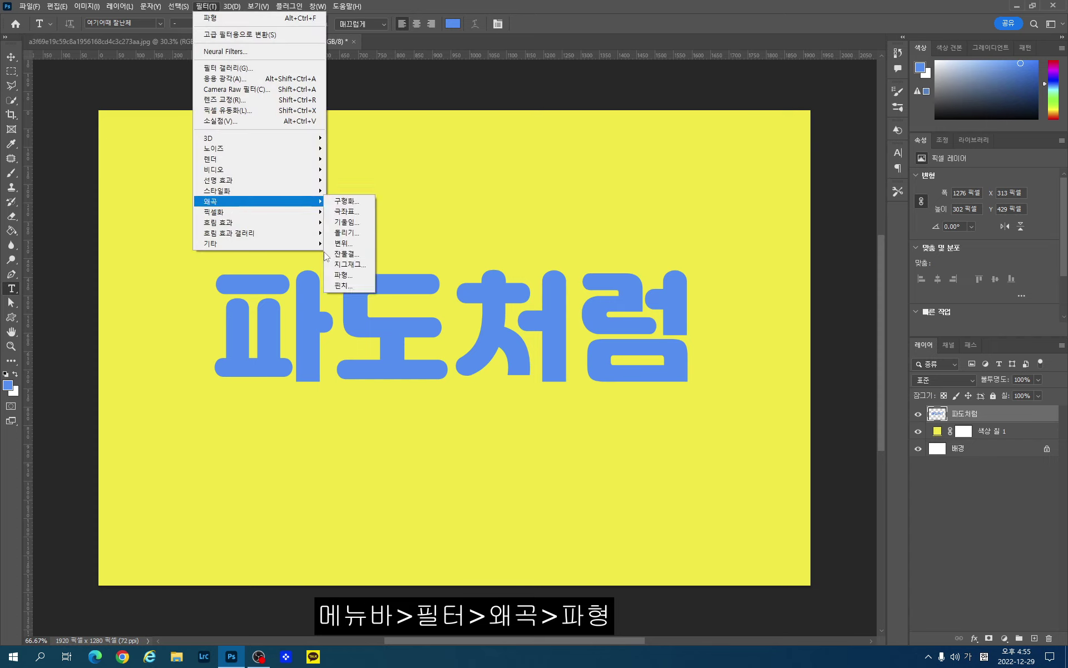
left_click(336, 275)
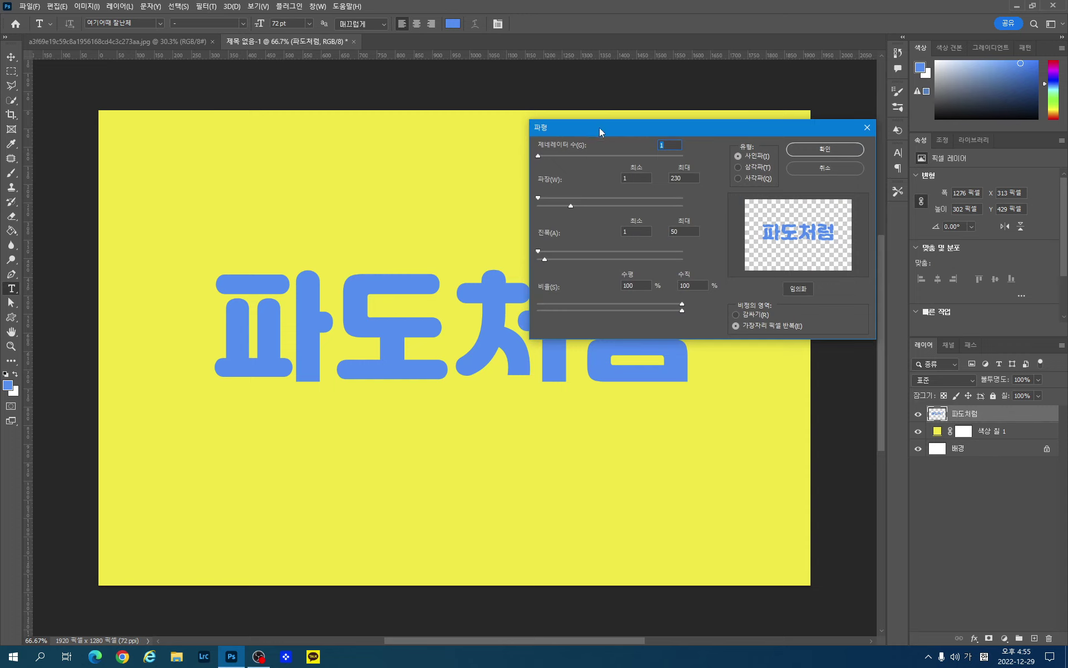
left_click_drag(599, 128, 587, 49)
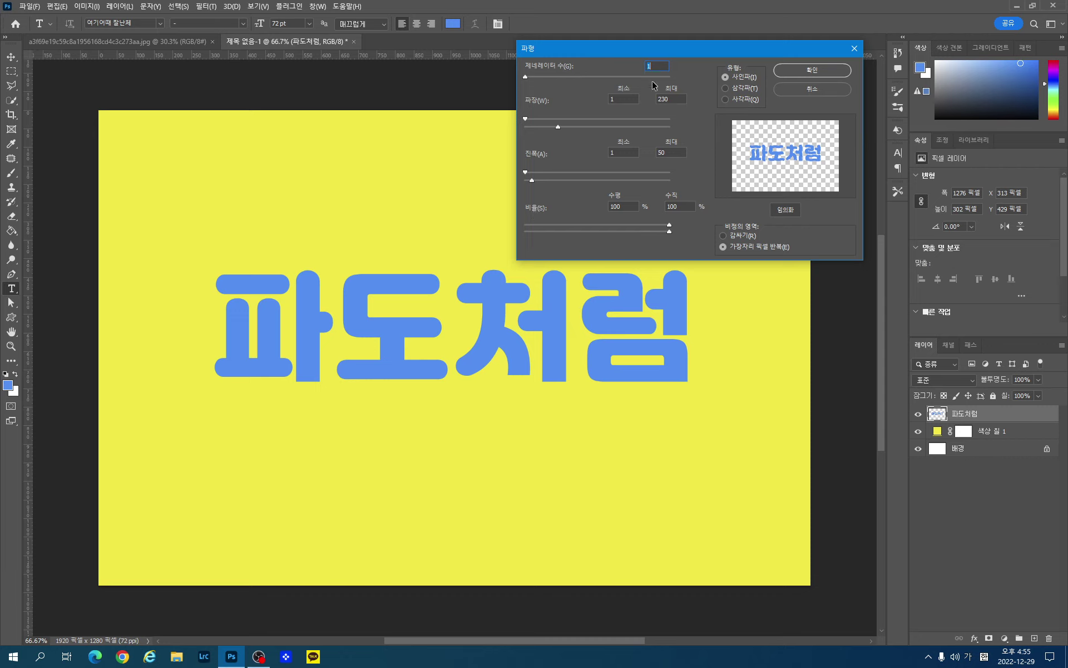
Try a maximum wavelength of 268, a maximum amplitude of 325 and a horizontal scale of 40% in the Wave filter
left_click_drag(525, 77, 523, 77)
left_click_drag(526, 118, 566, 126)
left_click_drag(526, 172, 571, 180)
left_click_drag(669, 225, 582, 225)
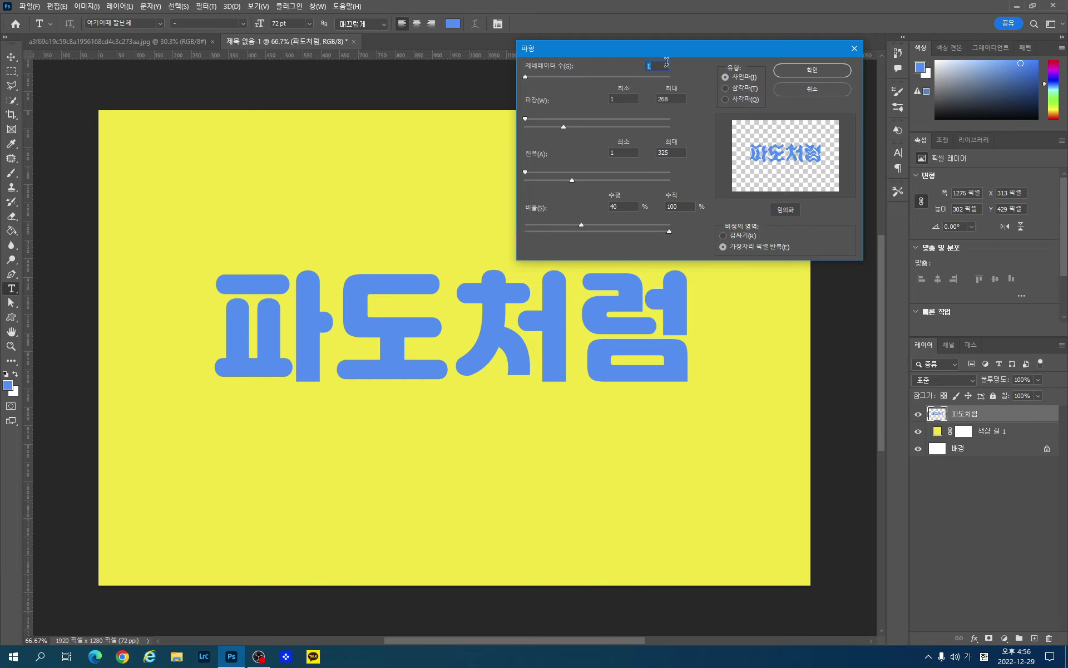
Apply the Wave filter with a maximum wavelength of 230, a maximum amplitude of 50 and a horizontal scale of 1%
key("Tab")
key("Tab")
type("230")
key("Tab")
key("Tab")
type("50")
key("Tab")
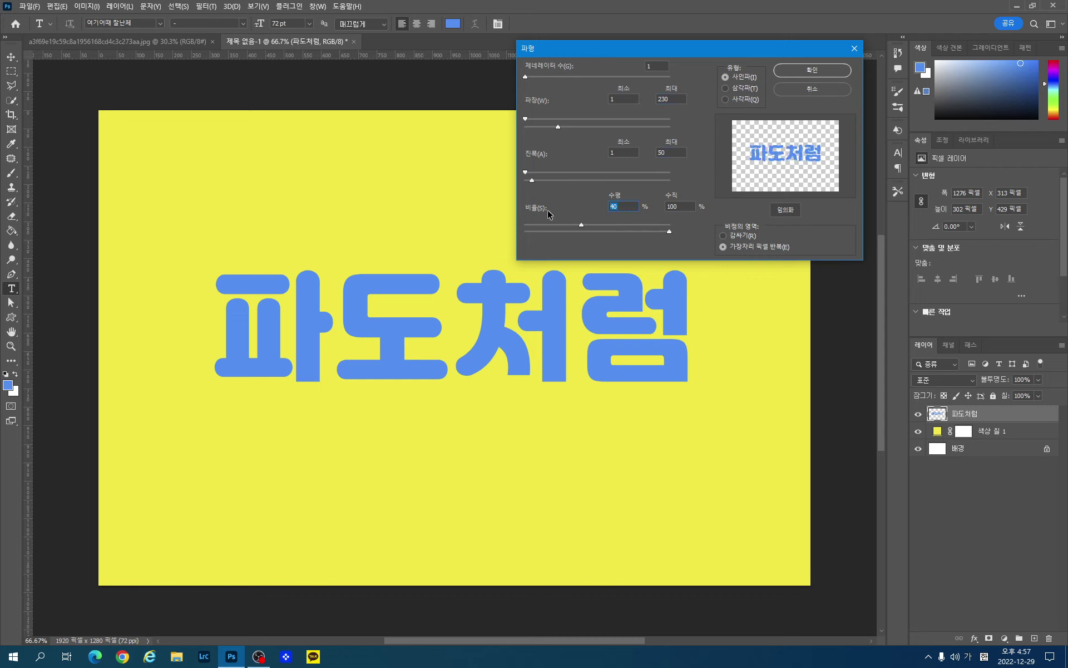
type("1")
left_click(812, 69)
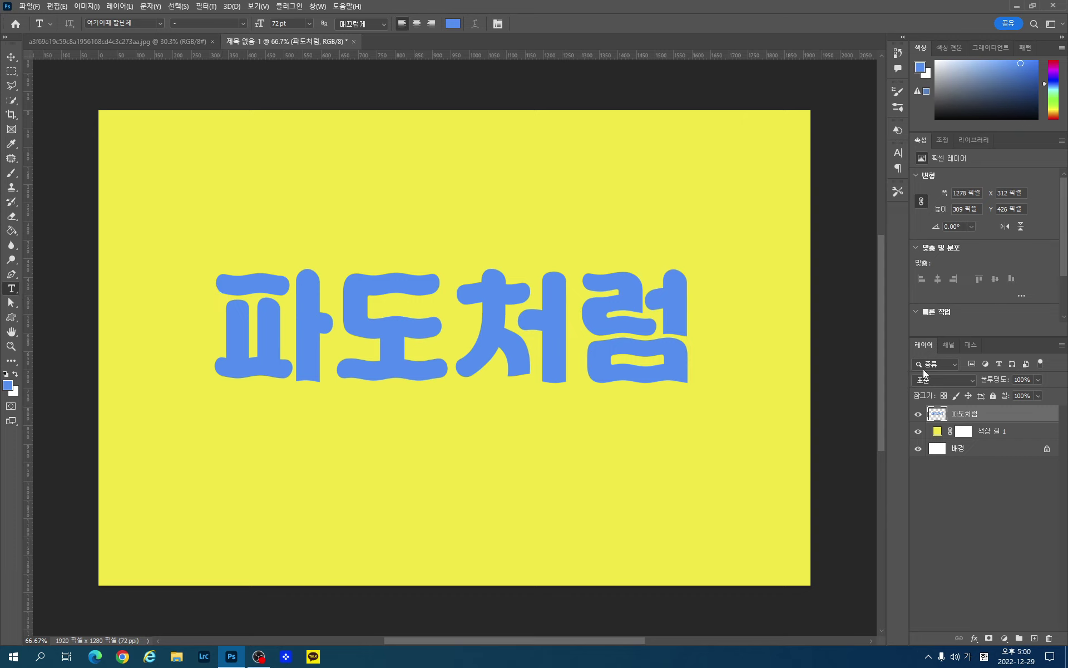
Add a drop shadow to the 파도처럼 layer and set its colour to dark grey (4e4a4a)
double_click(1026, 417)
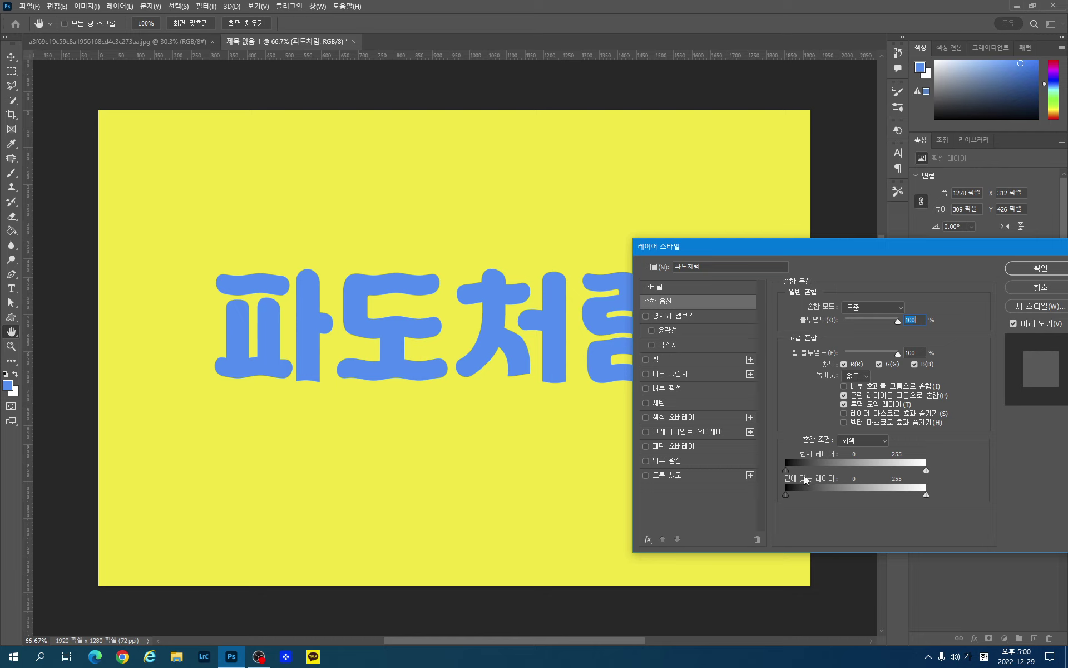
left_click(714, 477)
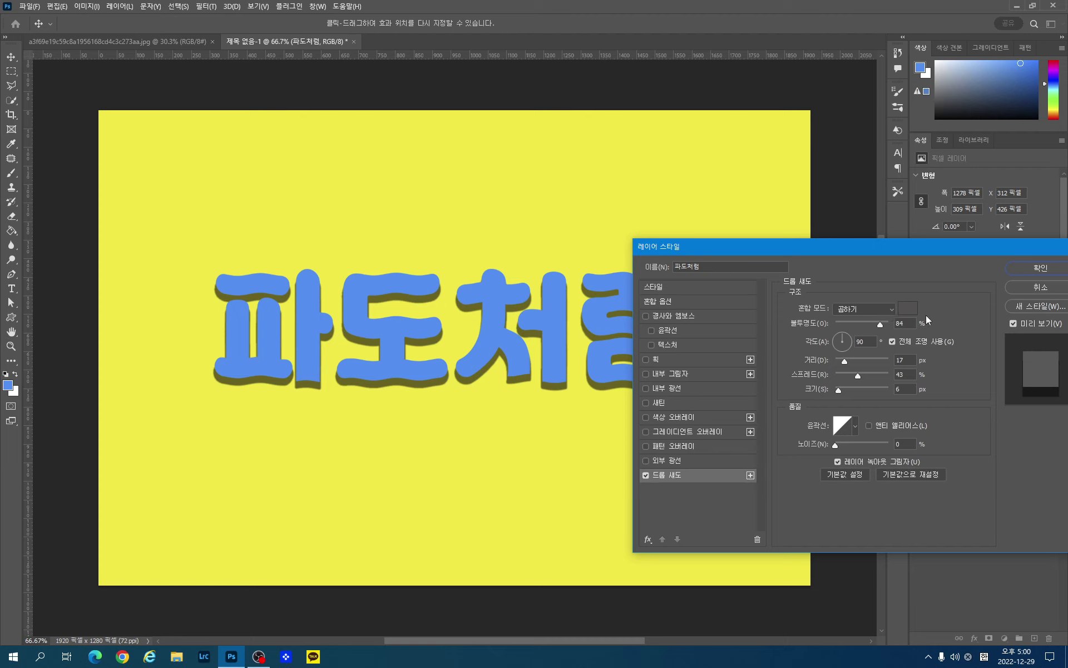
left_click(909, 309)
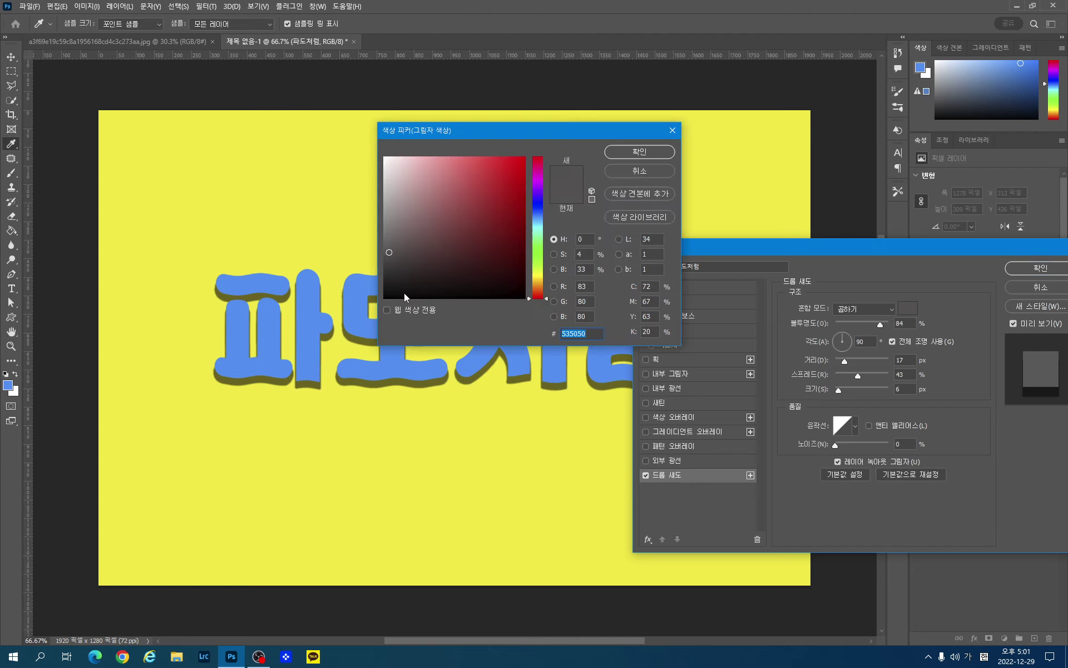
left_click(392, 241)
mouse_move(392, 242)
left_mouse_down()
mouse_move(395, 277)
mouse_move(391, 255)
left_mouse_up()
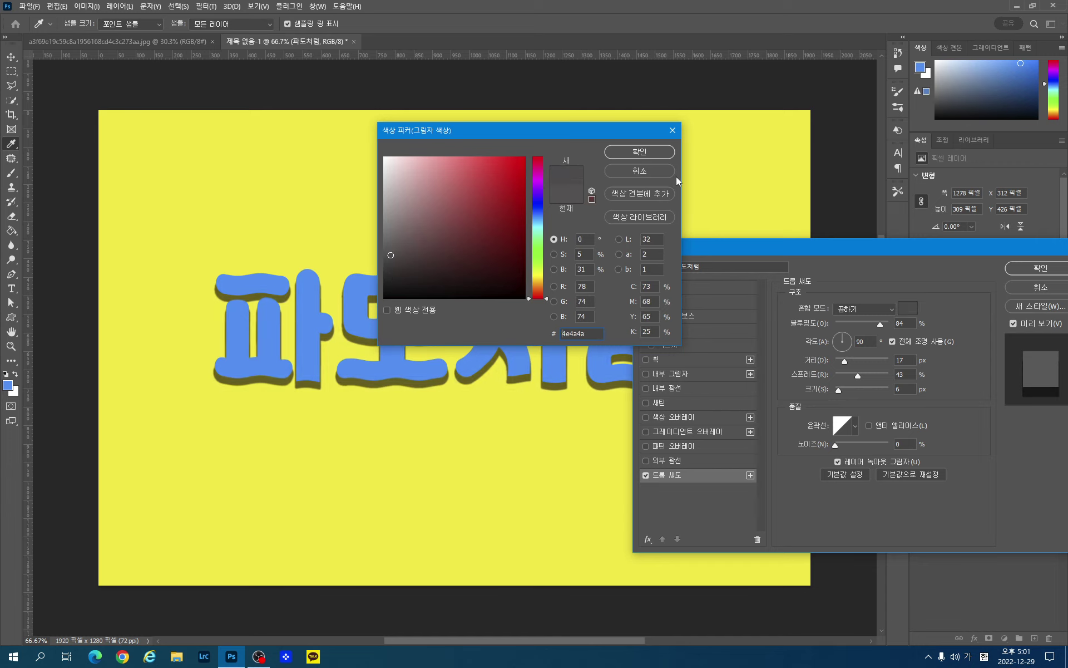
left_click(639, 152)
Set the drop shadow's opacity to 82%, angle to 90°, distance to 24 px and size to 8 px
mouse_move(881, 323)
left_mouse_down()
mouse_move(865, 325)
mouse_move(900, 323)
mouse_move(878, 324)
left_mouse_up()
left_click(842, 334)
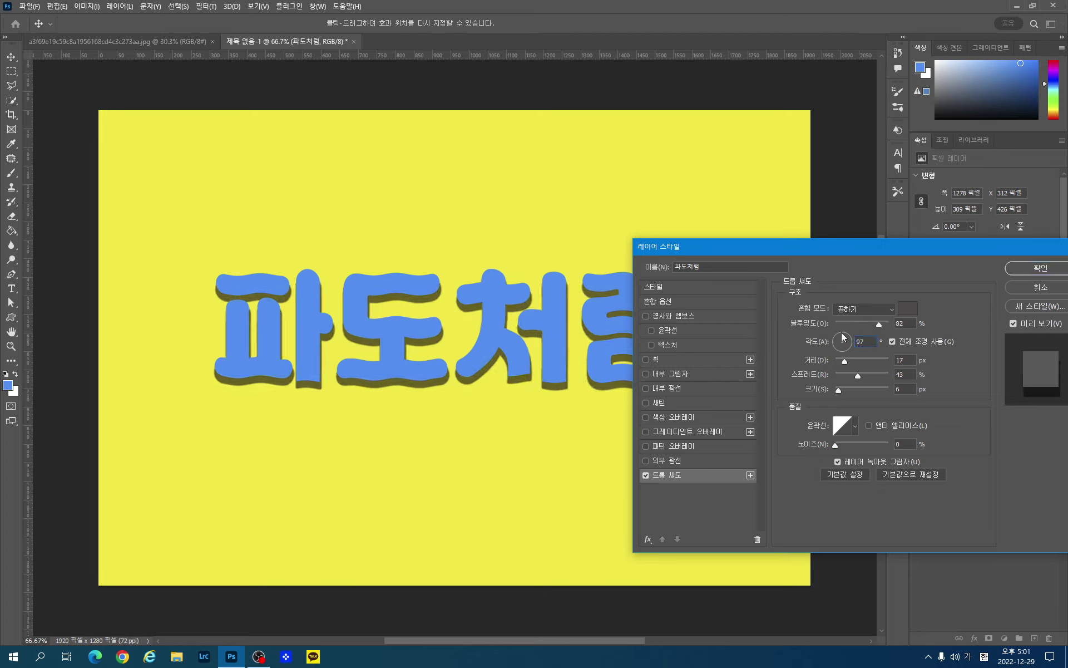
left_click(842, 336)
left_click_drag(843, 362, 840, 391)
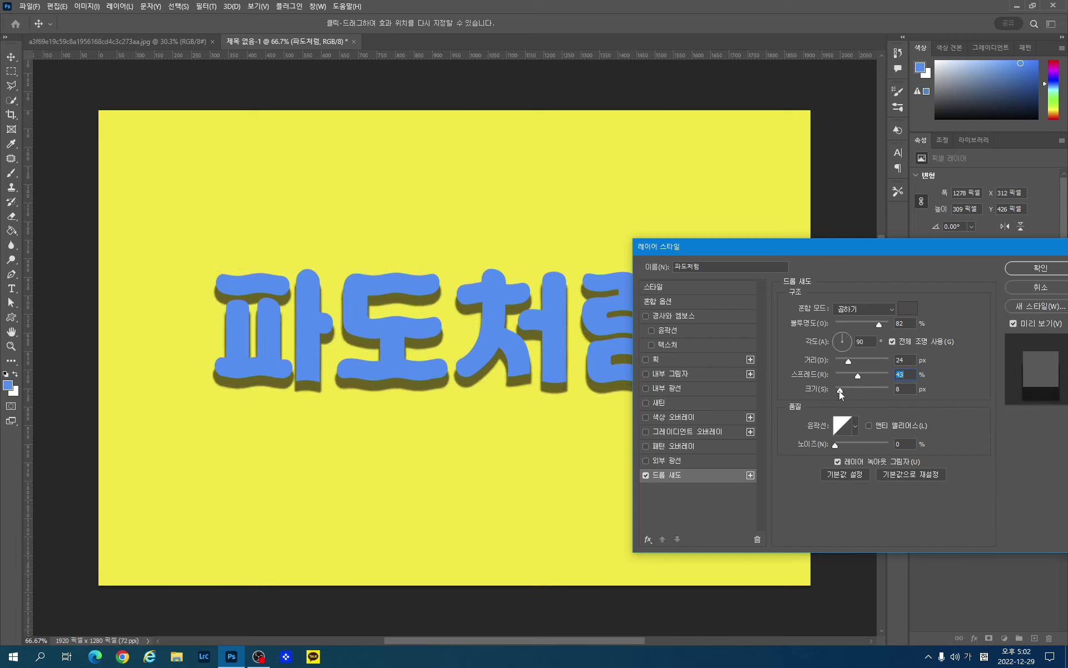
key("Tab")
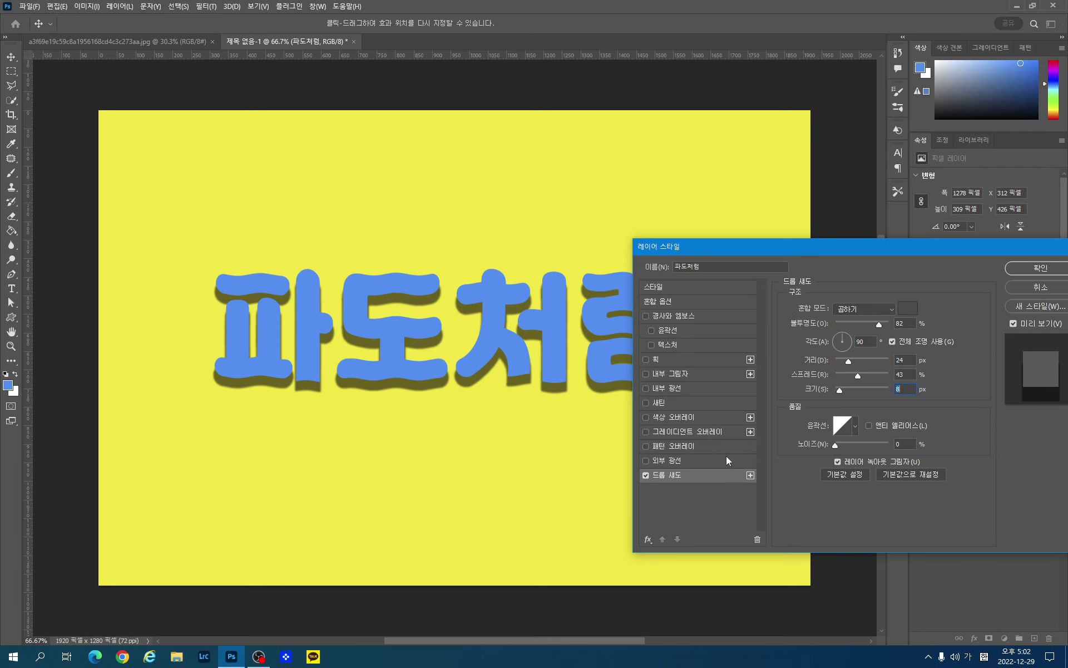
Add a pattern overlay to the 파도처럼 layer using the first blue pattern in the water (물) group, and apply the layer style
left_click(714, 444)
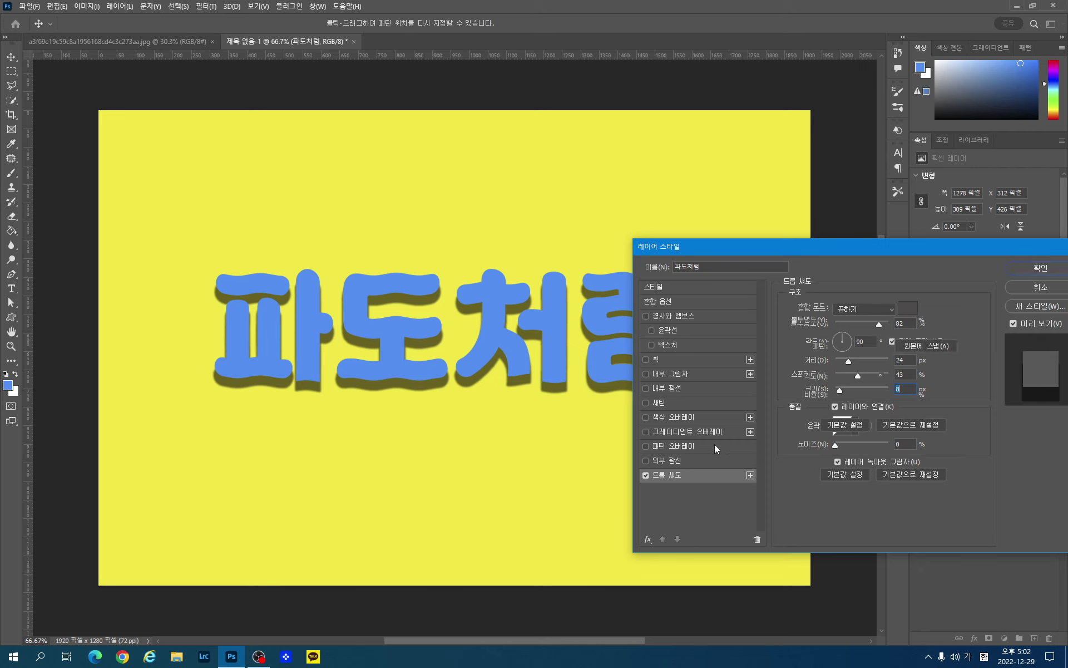
left_click(871, 346)
left_click(813, 424)
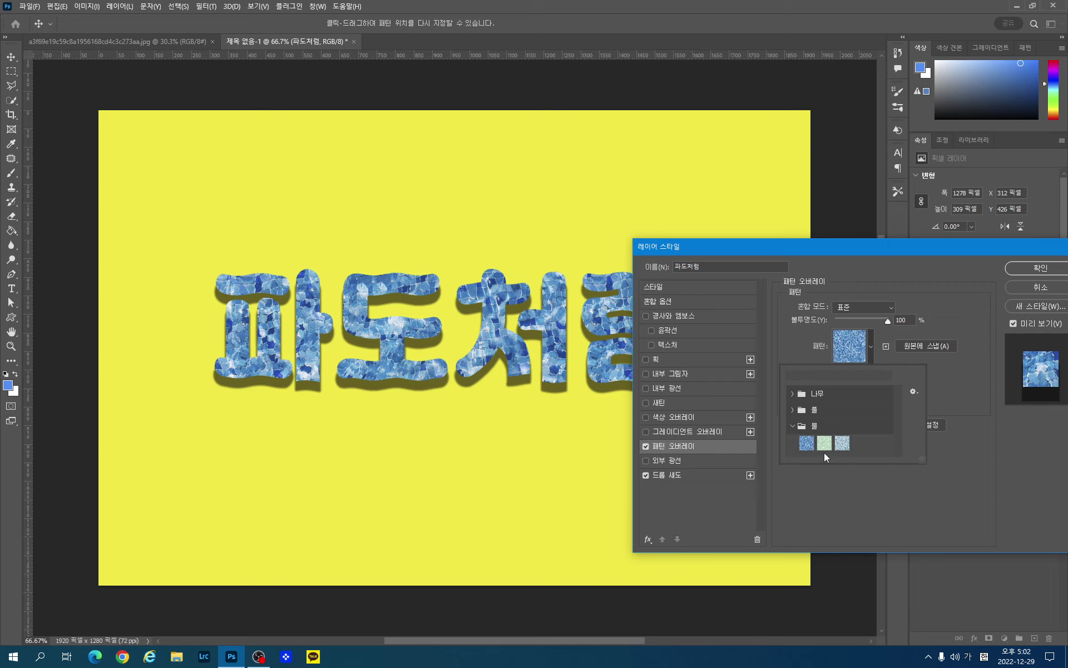
left_click(808, 444)
left_click(1036, 269)
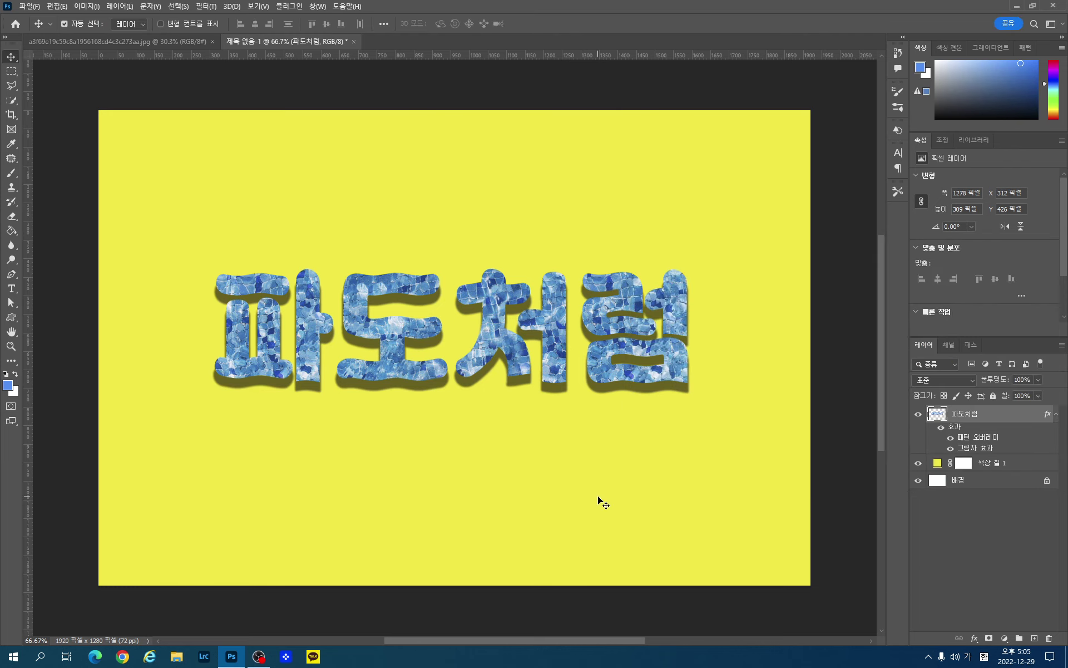
Warp the 파도처럼 layer with the Flag (깃발) preset at a 50% bend and apply the transformation
key("ctrl+t")
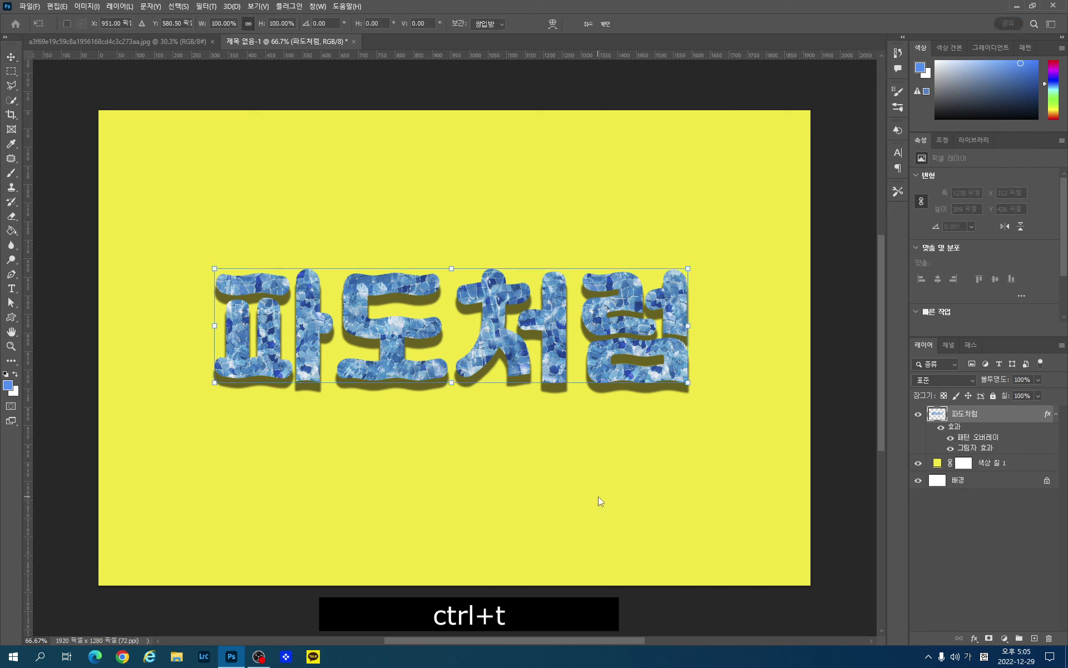
left_click(552, 26)
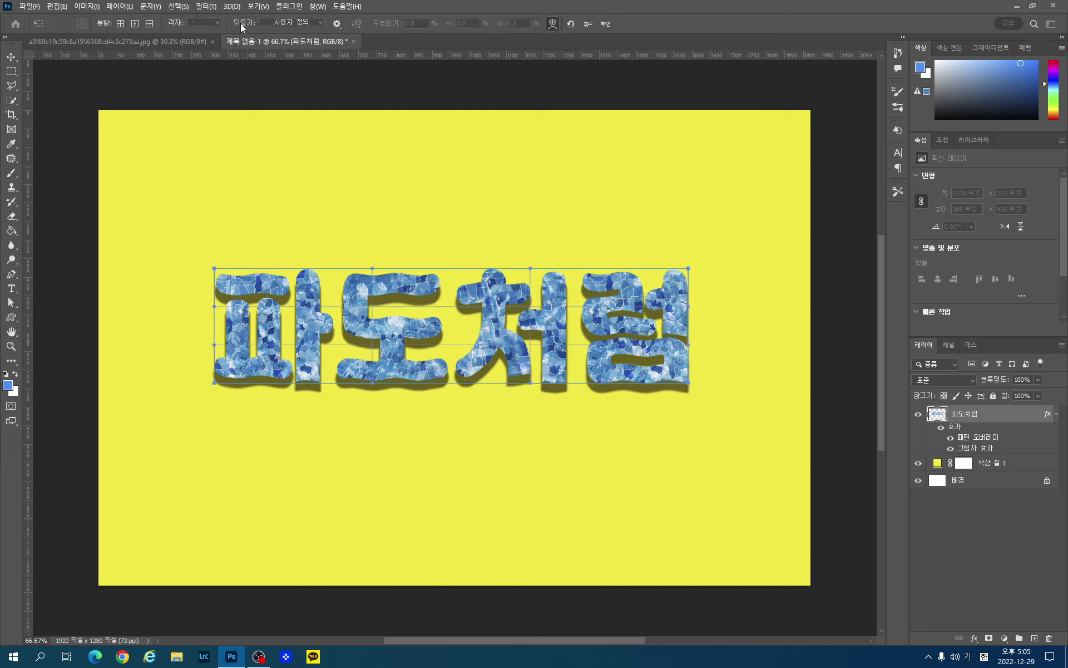
left_click(321, 23)
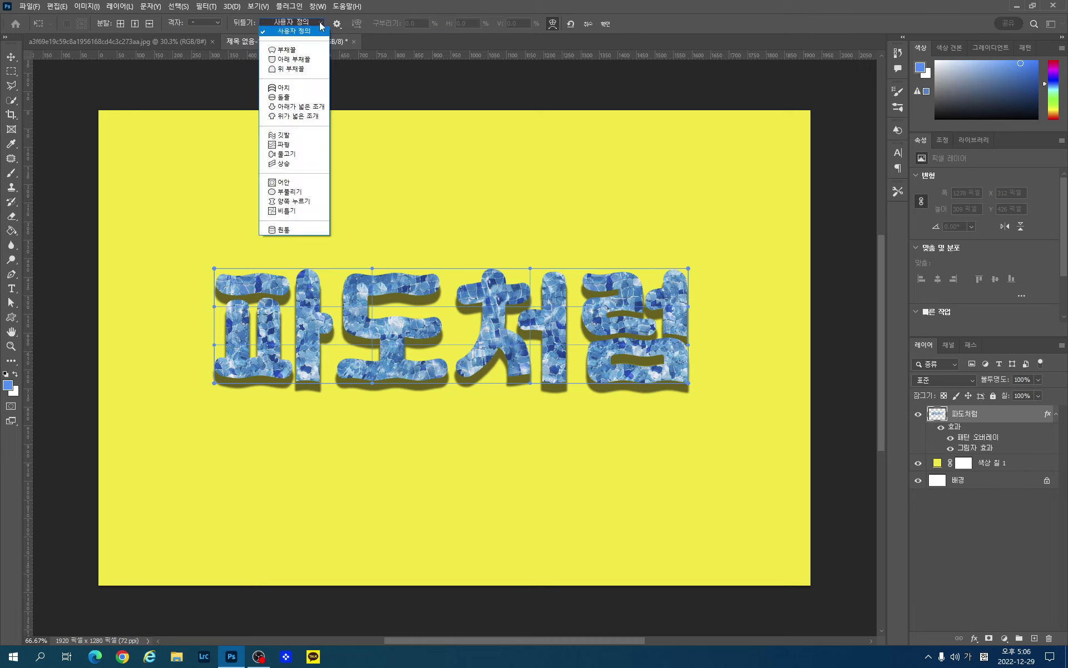
left_click(304, 140)
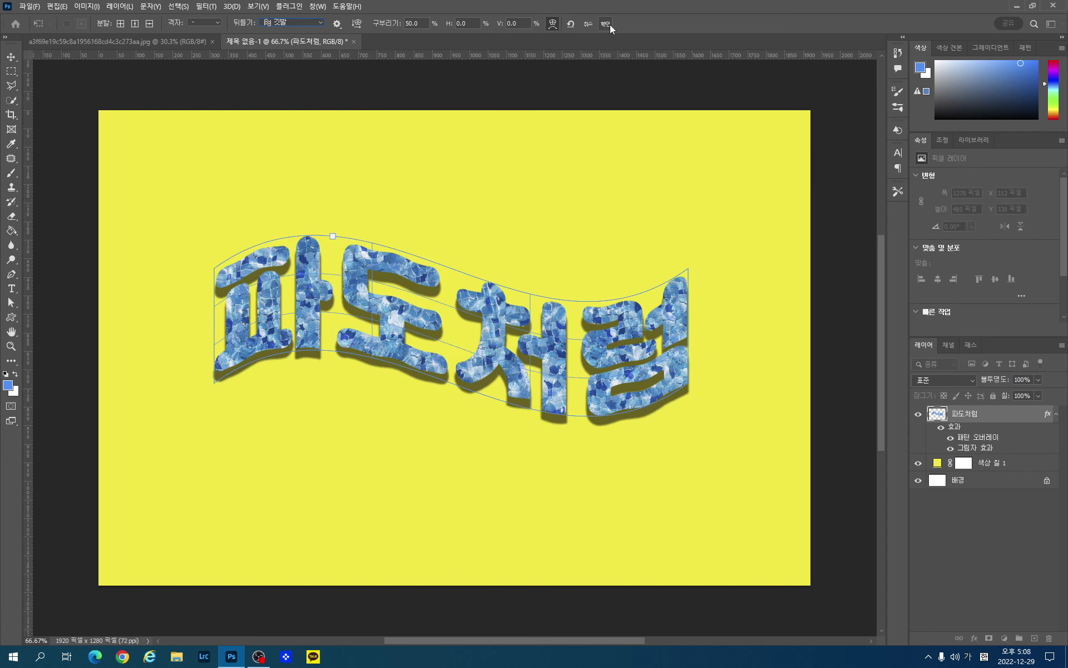
left_click(610, 24)
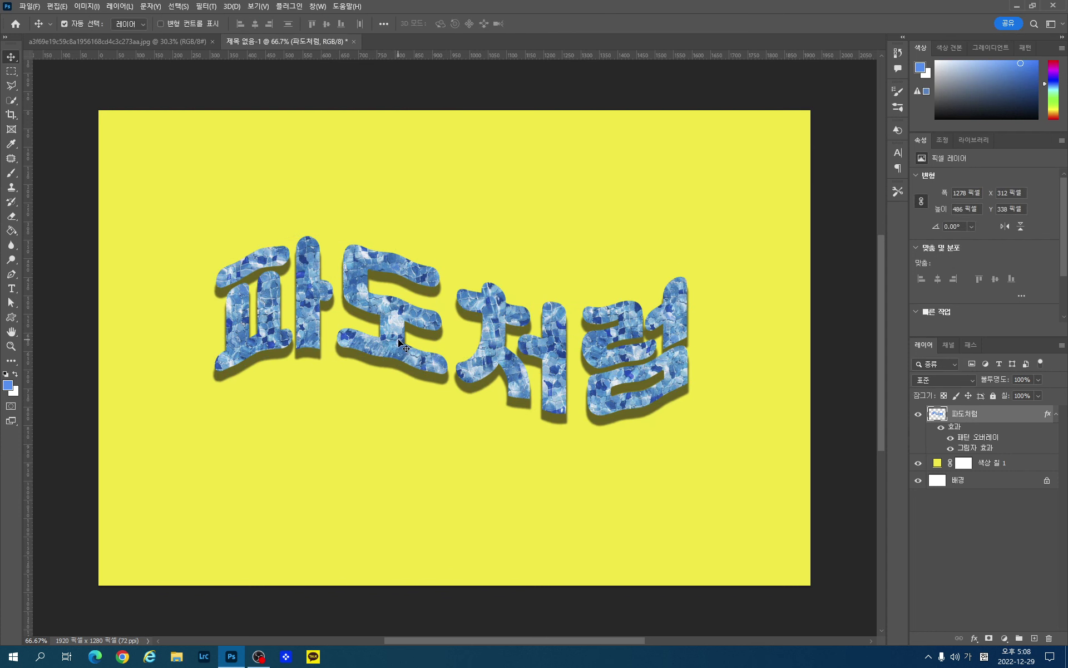